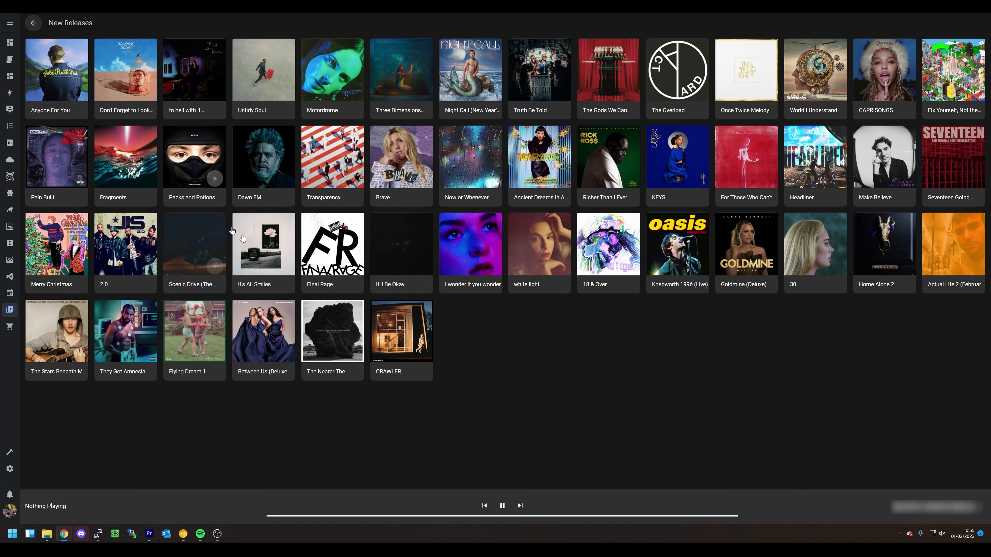
Step: Open the CRAWLER album, then back out to the media library overview
{"action": "left_click", "coordinate": [384, 315]}
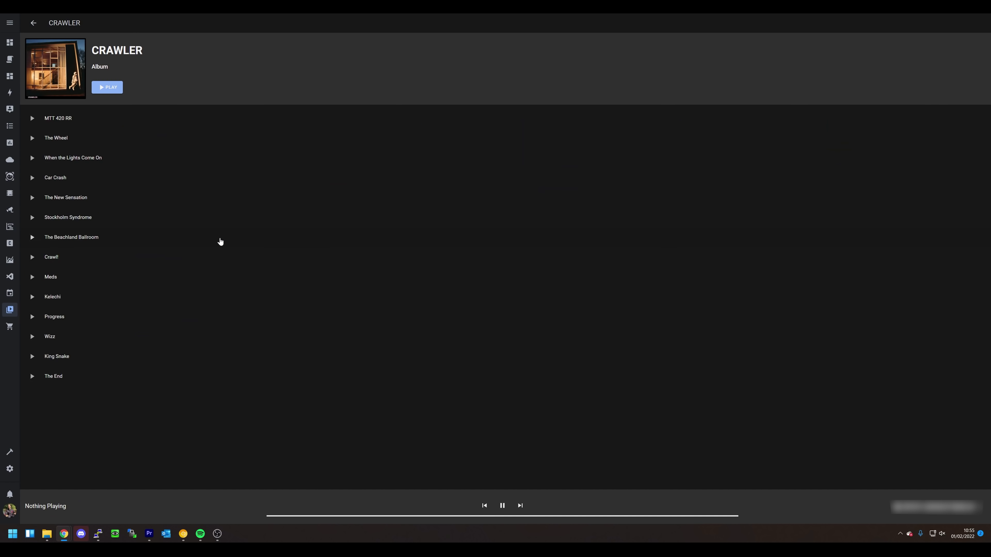
{"action": "left_click", "coordinate": [34, 24]}
{"action": "left_click", "coordinate": [34, 23]}
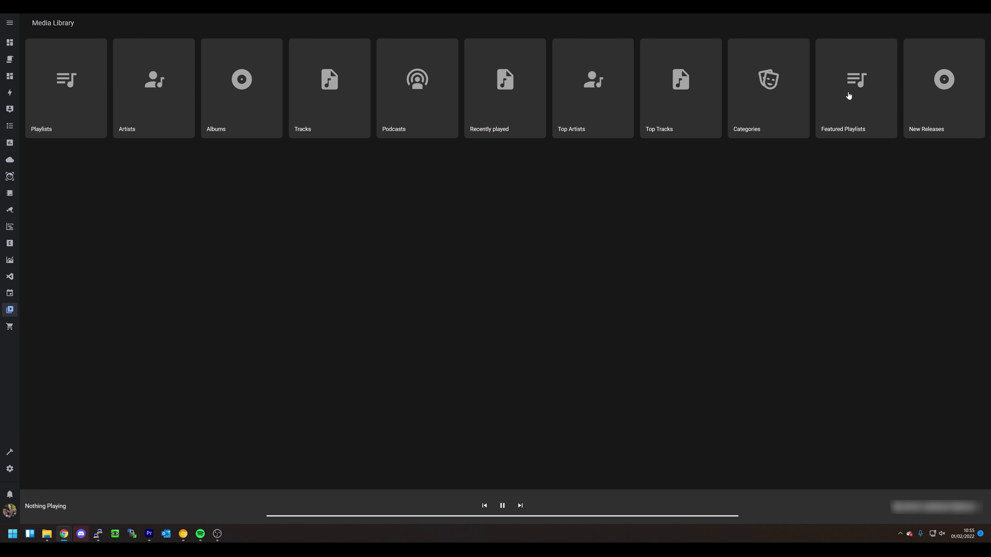
Step: Play a track from the A Perfect Day playlist under Featured Playlists
{"action": "left_click", "coordinate": [849, 94]}
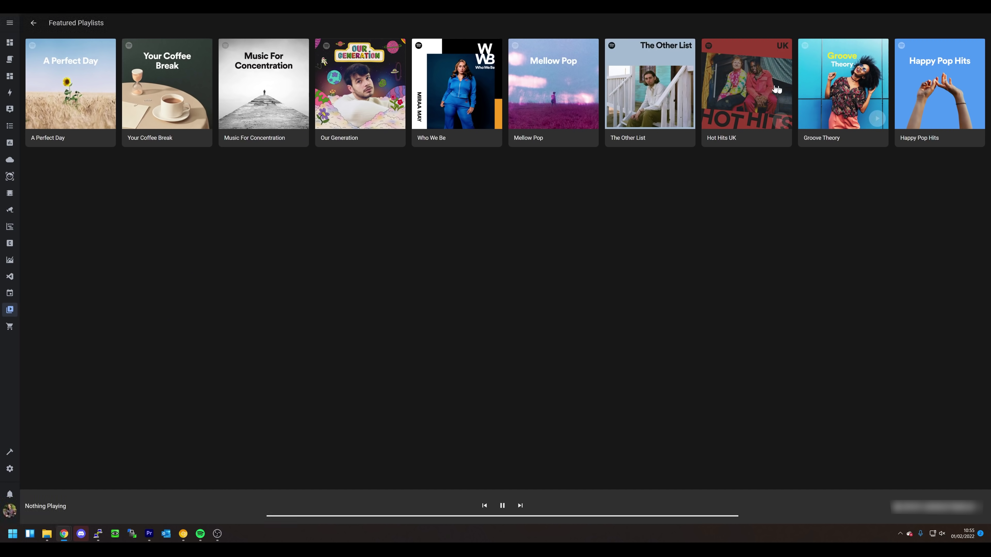
{"action": "left_click", "coordinate": [103, 114]}
{"action": "scroll", "coordinate": [129, 203], "scroll_direction": "down", "scroll_amount": 4}
{"action": "scroll", "coordinate": [136, 217], "scroll_direction": "down", "scroll_amount": 15}
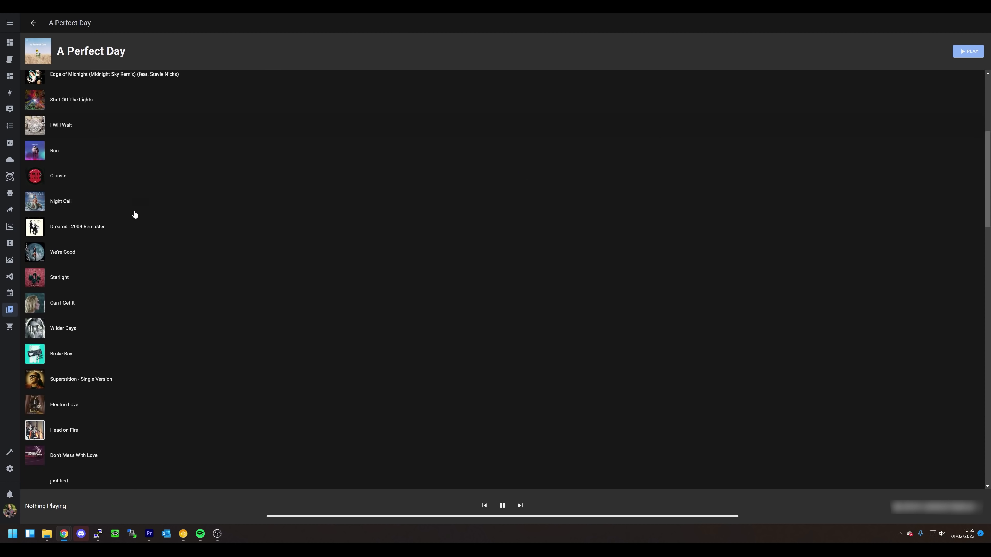
{"action": "scroll", "coordinate": [135, 224], "scroll_direction": "up", "scroll_amount": 7}
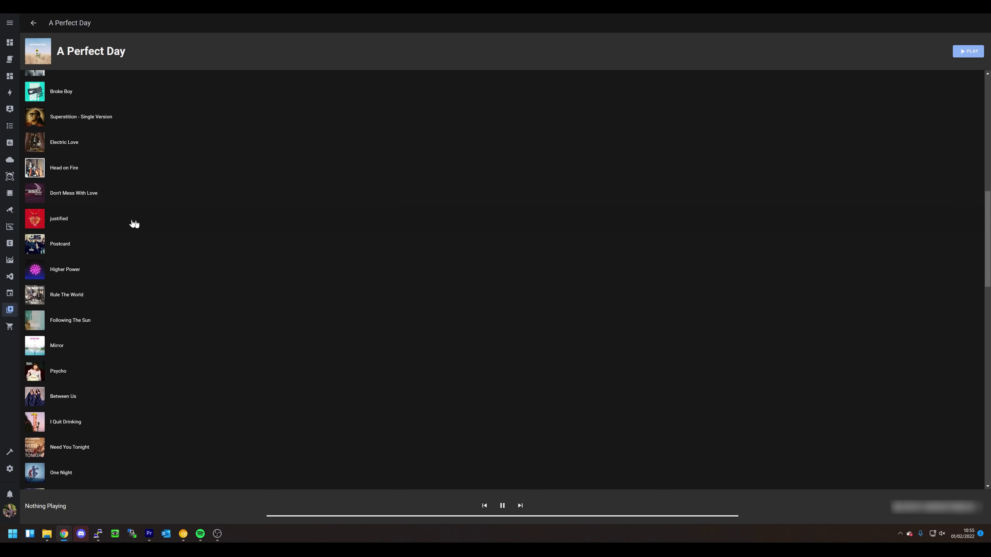
{"action": "left_click", "coordinate": [38, 275]}
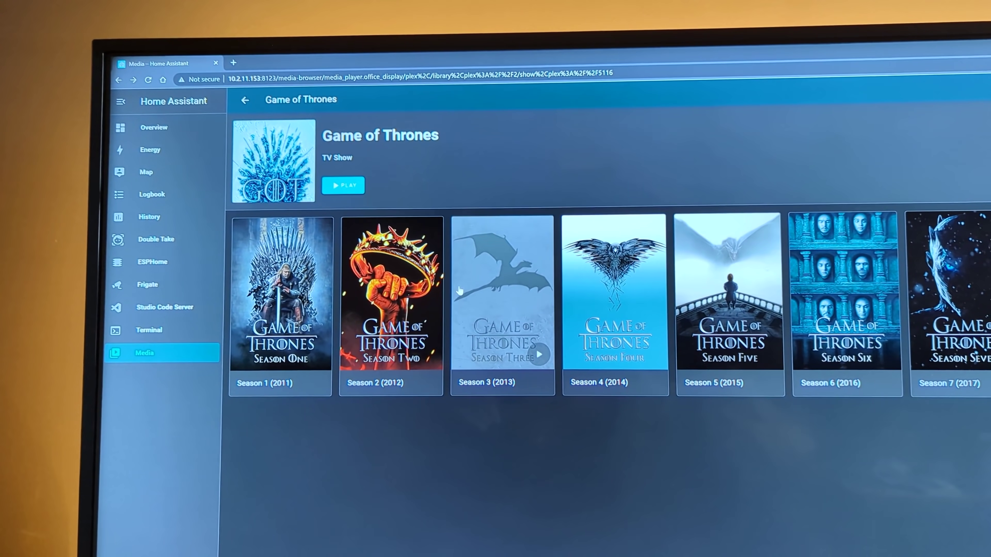
Step: Open the Season 3 (2013) card on the Game of Thrones show page
{"action": "left_click", "coordinate": [489, 385]}
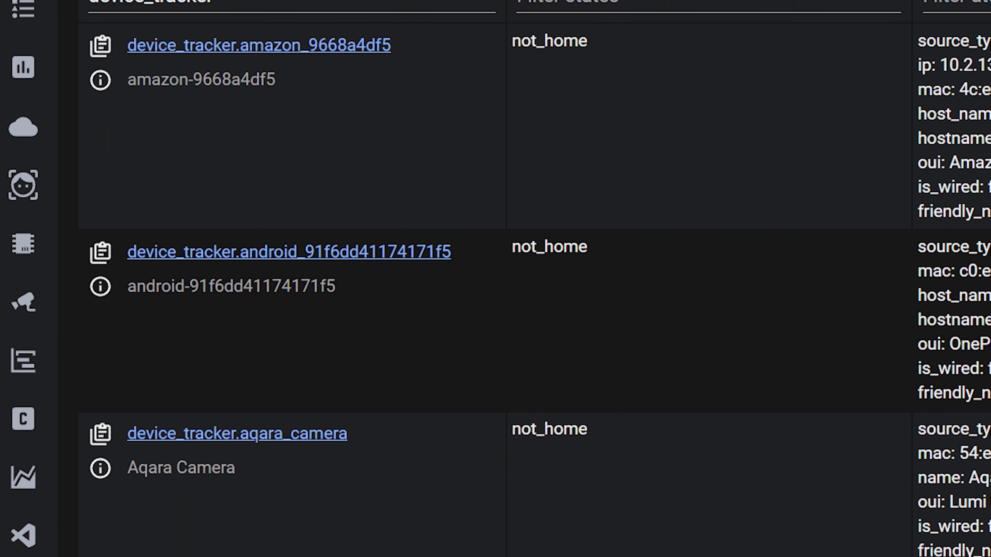
Step: Configure the discovered UniFi Protect cloud key on the Integrations page
{"action": "scroll", "coordinate": [495, 273], "scroll_direction": "down", "scroll_amount": 5}
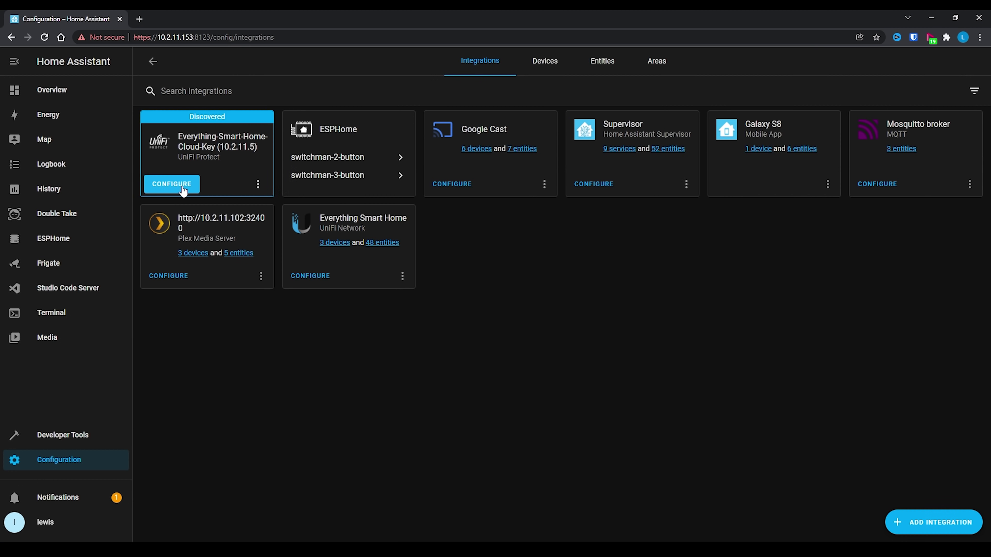
{"action": "left_click", "coordinate": [181, 185]}
Step: Log in to UniFi Protect with the local user's username and the pasted account password
{"action": "type", "text": "homeassistant"}
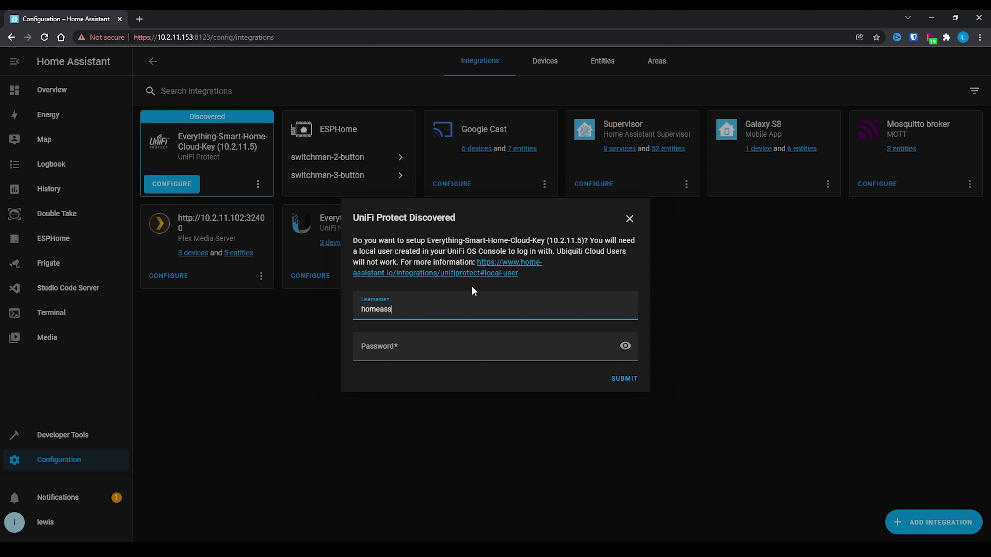
{"action": "key", "text": "Tab"}
{"action": "key", "text": "ctrl+v"}
{"action": "key", "text": "Return"}
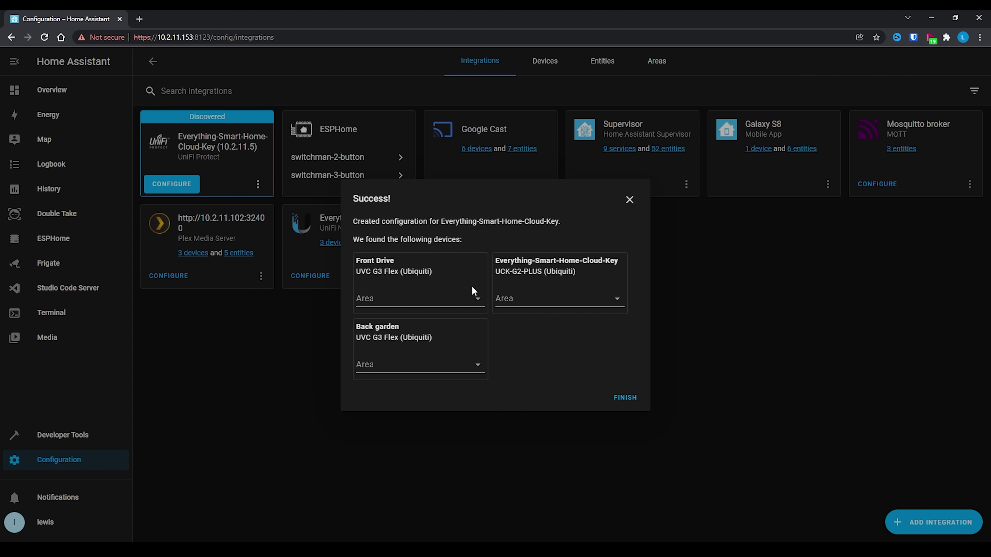
Step: Finish the setup and open the Front Drive camera from the integration's 3 devices
{"action": "left_click", "coordinate": [626, 398]}
{"action": "left_click", "coordinate": [341, 254]}
{"action": "left_click", "coordinate": [217, 204]}
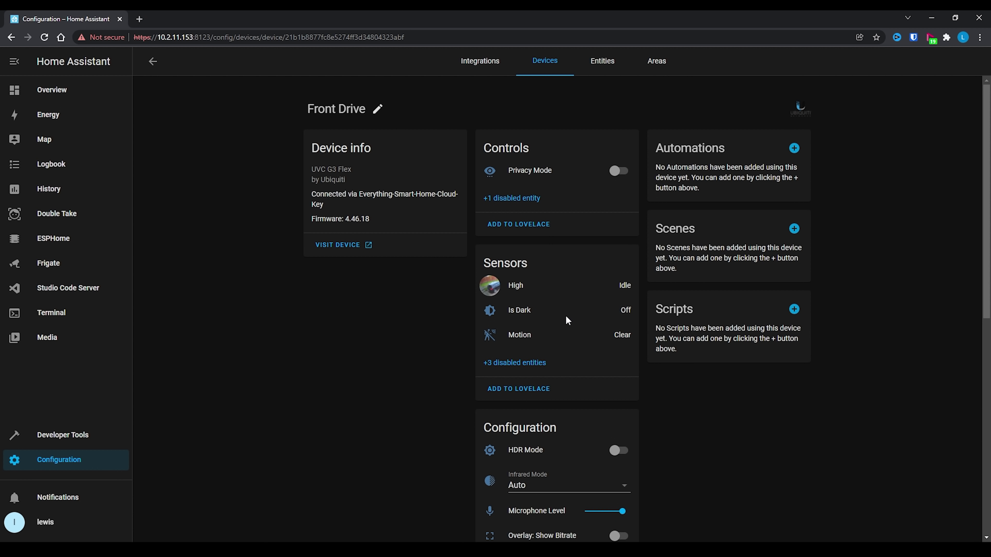
Step: Show the Front Drive High camera entity's live view from the device page
{"action": "scroll", "coordinate": [566, 316], "scroll_direction": "down", "scroll_amount": 7}
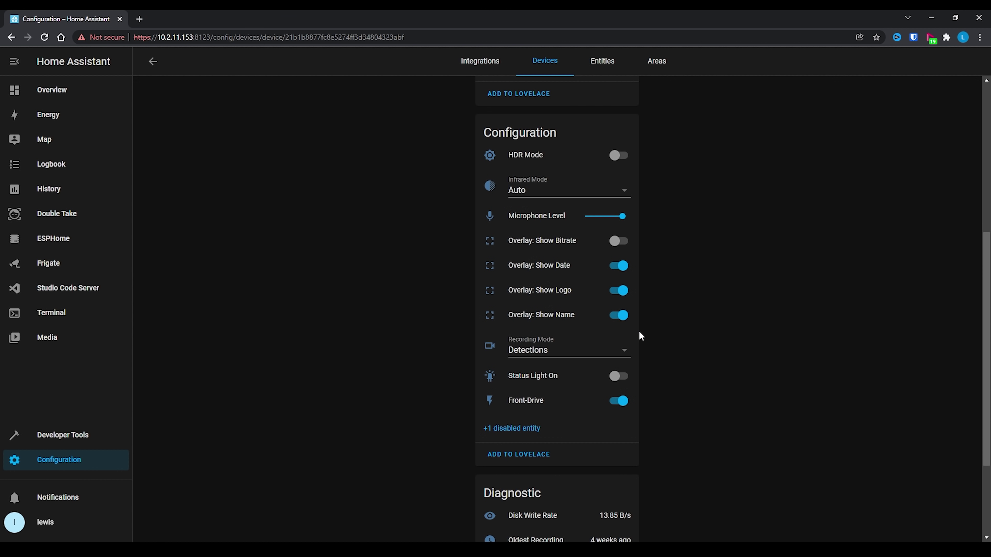
{"action": "scroll", "coordinate": [639, 332], "scroll_direction": "down", "scroll_amount": 3}
{"action": "scroll", "coordinate": [639, 332], "scroll_direction": "up", "scroll_amount": 10}
{"action": "scroll", "coordinate": [639, 336], "scroll_direction": "up", "scroll_amount": 1}
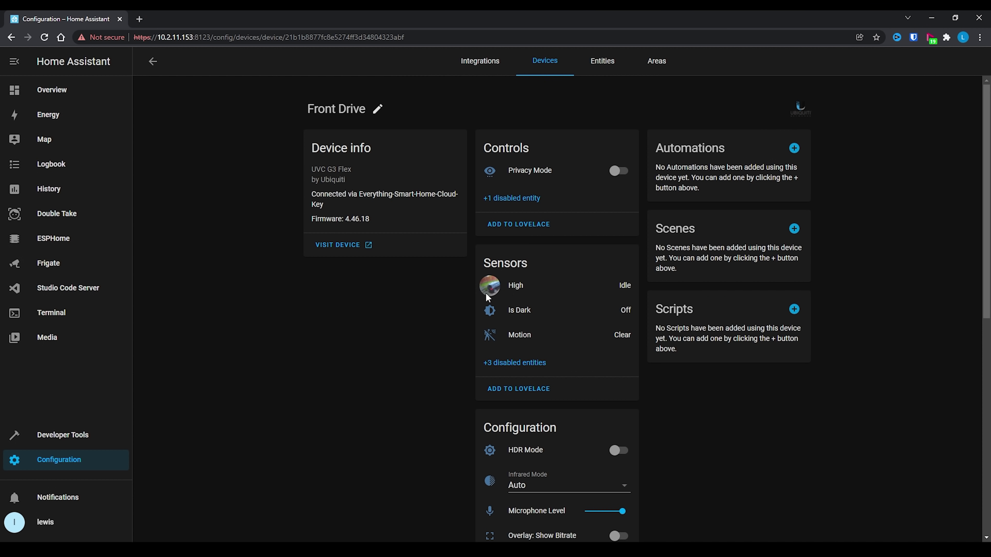
{"action": "left_click", "coordinate": [489, 285]}
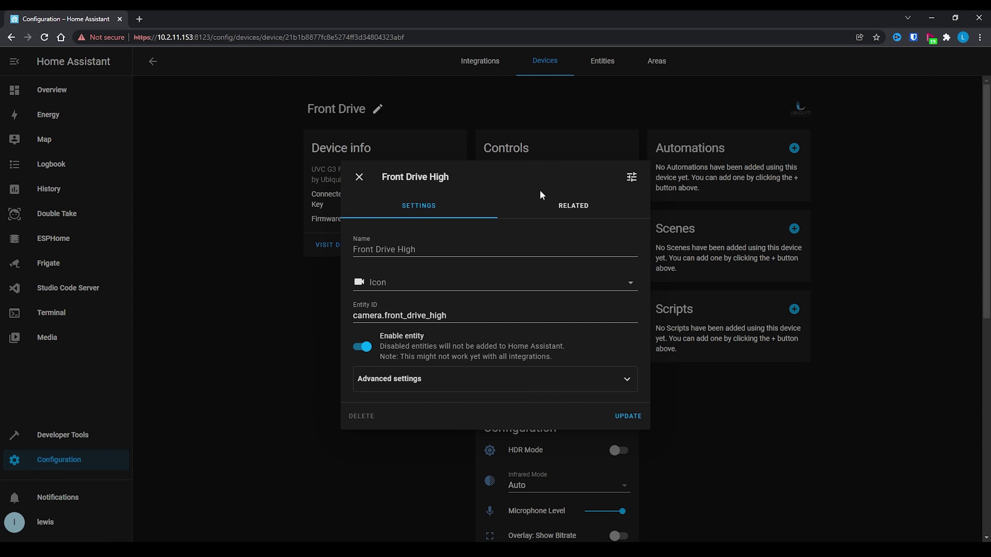
{"action": "left_click", "coordinate": [632, 177]}
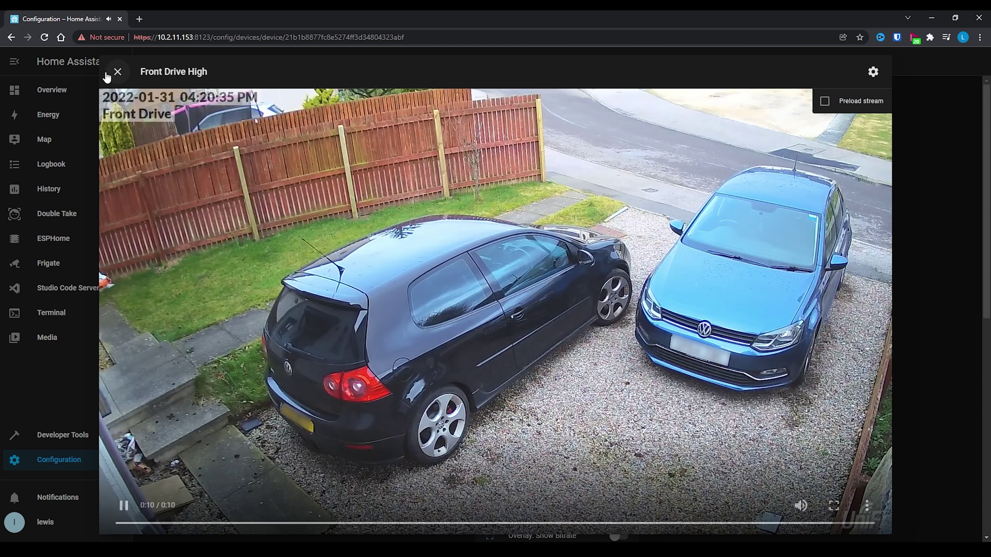
Step: Close the Front Drive High camera view
{"action": "left_click", "coordinate": [116, 73]}
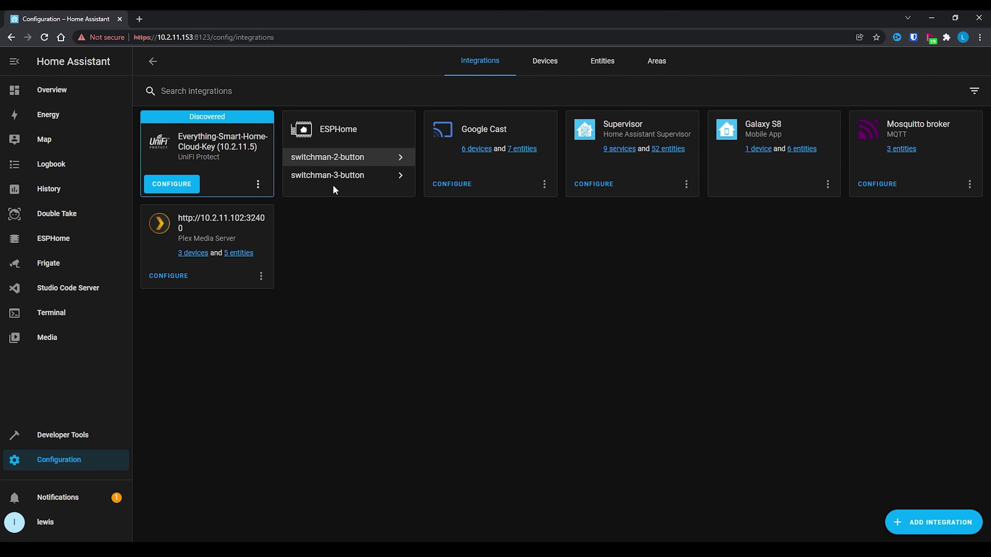
Step: Download the switchman-3-button device's diagnostics and save the JSON file to Downloads
{"action": "left_click", "coordinate": [333, 184]}
{"action": "left_click", "coordinate": [336, 159]}
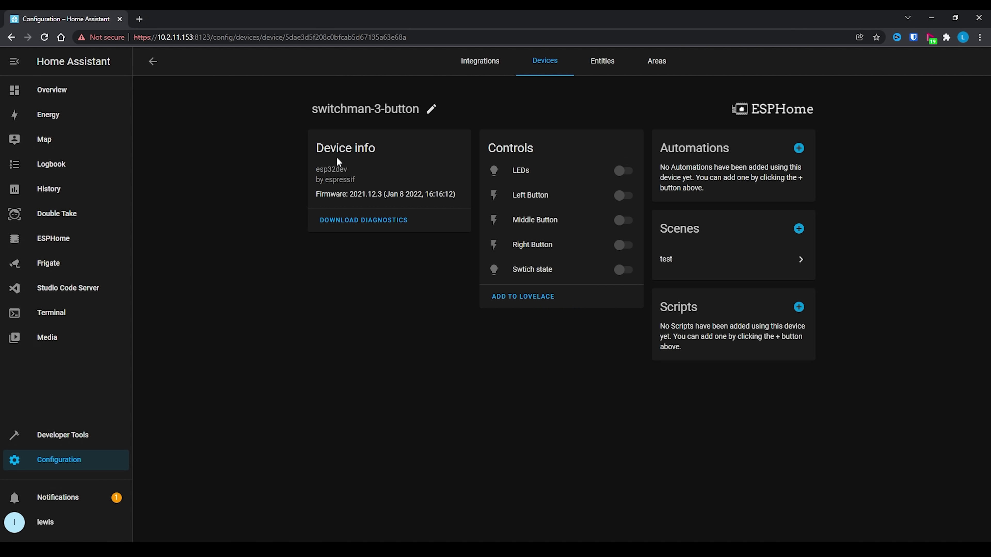
{"action": "left_click", "coordinate": [405, 228]}
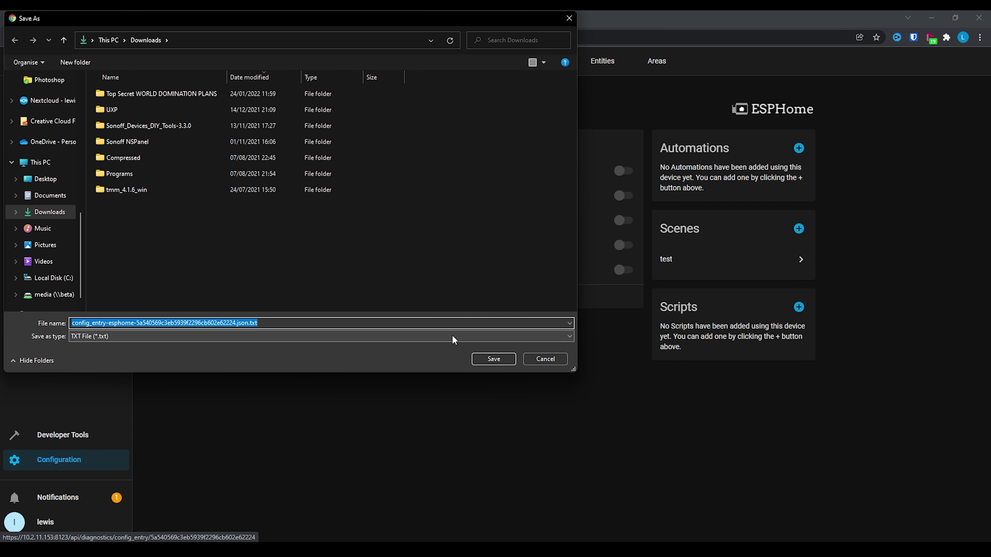
{"action": "left_click", "coordinate": [493, 357]}
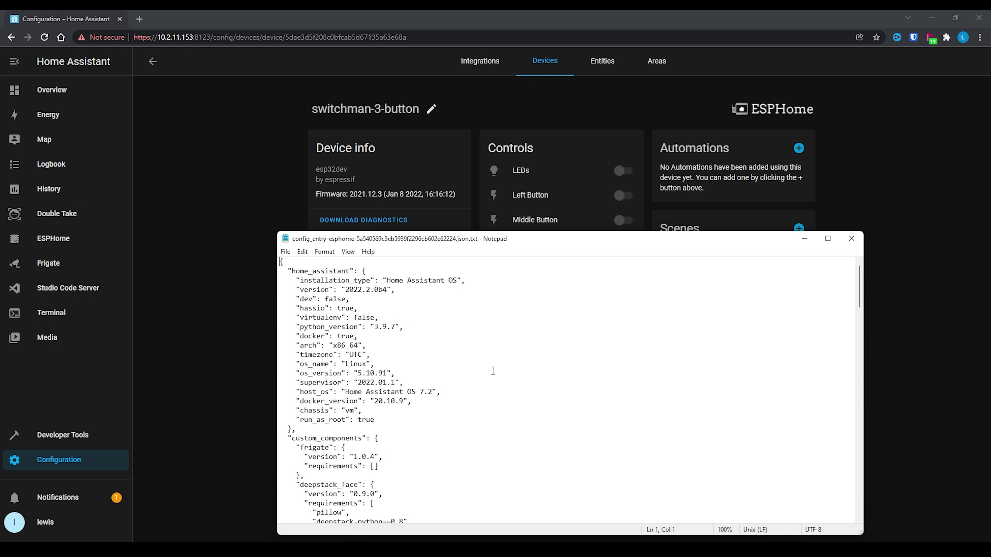
{"action": "scroll", "coordinate": [493, 371], "scroll_direction": "down", "scroll_amount": 10}
{"action": "scroll", "coordinate": [493, 371], "scroll_direction": "down", "scroll_amount": 15}
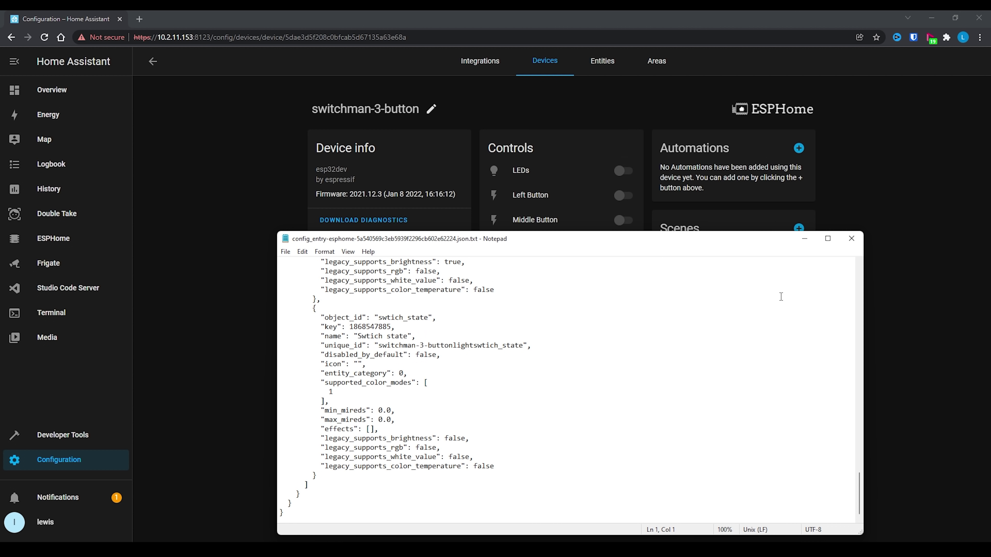
Step: Scroll back up through the diagnostics JSON in Notepad
{"action": "scroll", "coordinate": [793, 284], "scroll_direction": "up", "scroll_amount": 15}
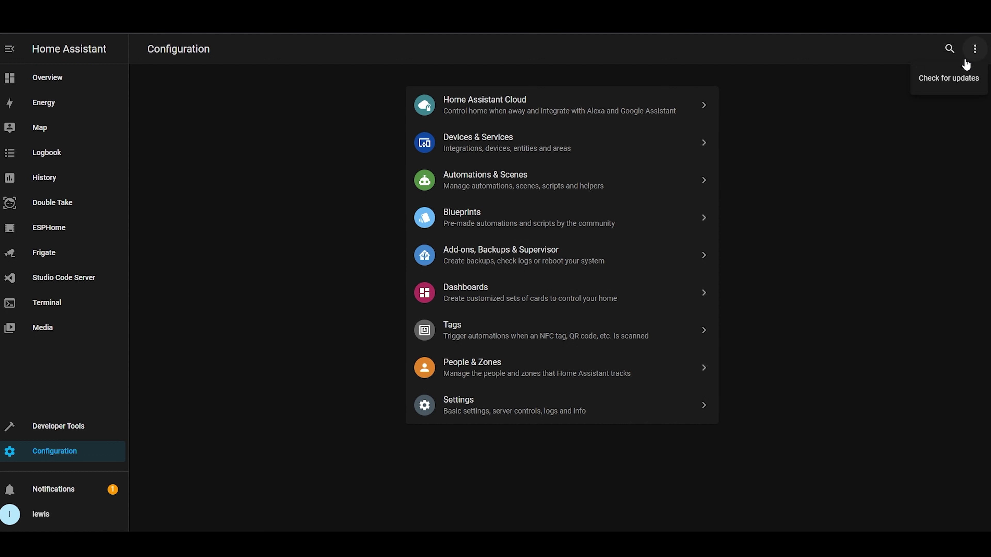
Step: Start updating Home Assistant Core from 2022.2.0b1 to 2022.2.0b4, then search 'integrat'
{"action": "left_click", "coordinate": [952, 78]}
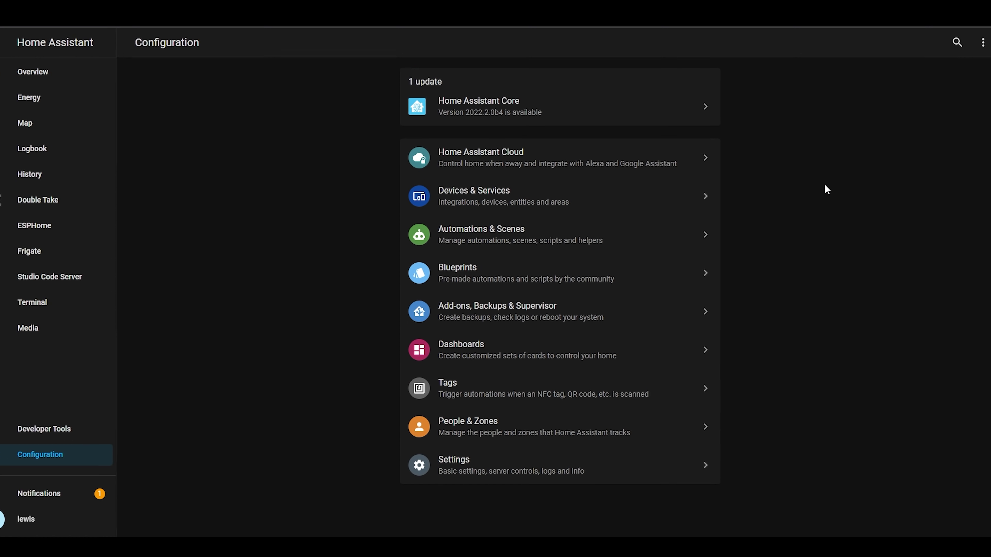
{"action": "left_click", "coordinate": [659, 67]}
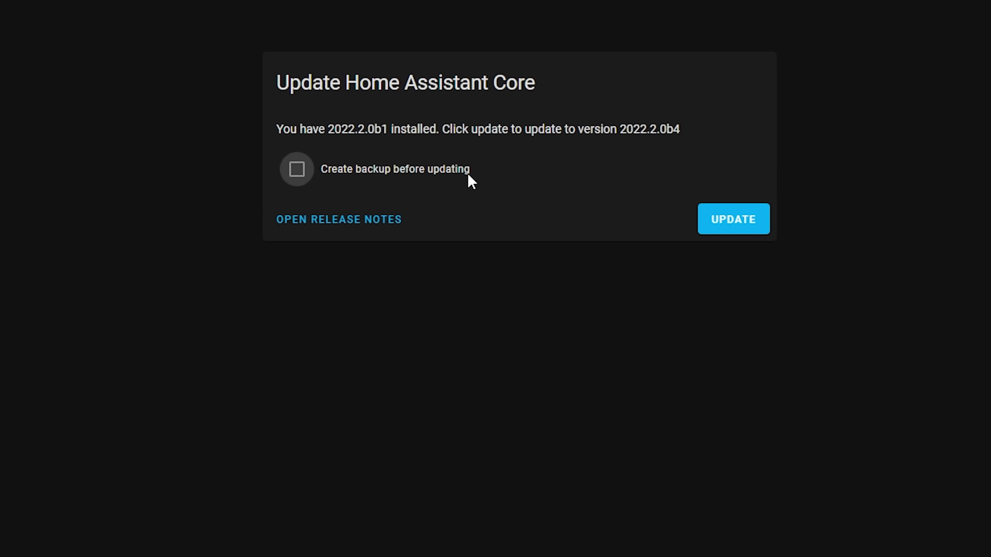
{"action": "left_click", "coordinate": [714, 219]}
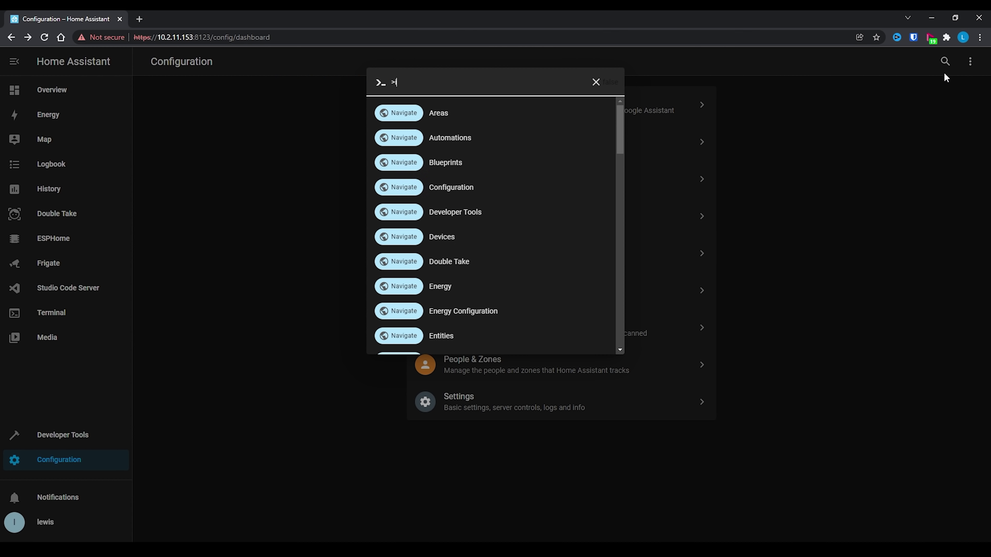
{"action": "type", "text": "integrat"}
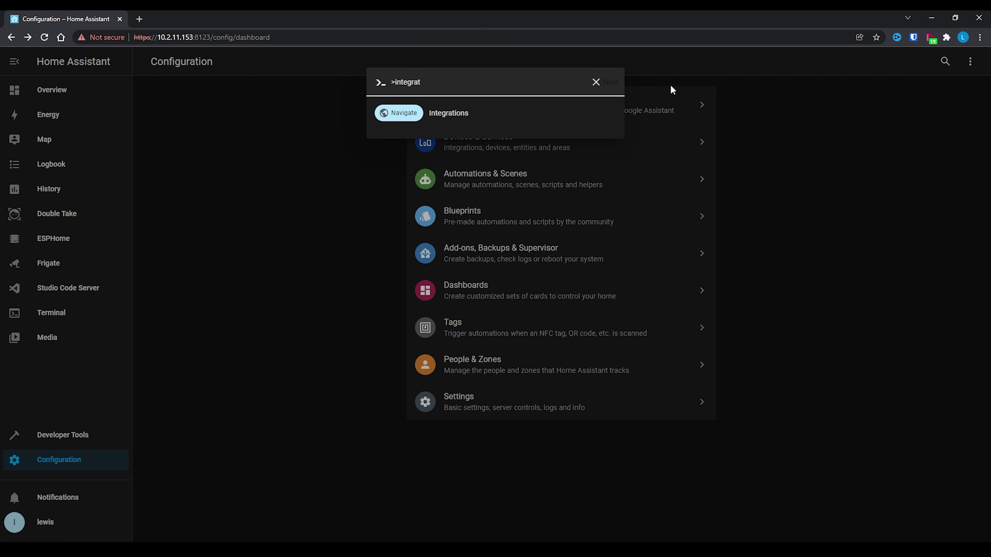
Step: Go to Integrations, view the Galaxy S8 device, then show Google Cast's options menu
{"action": "left_click", "coordinate": [446, 103]}
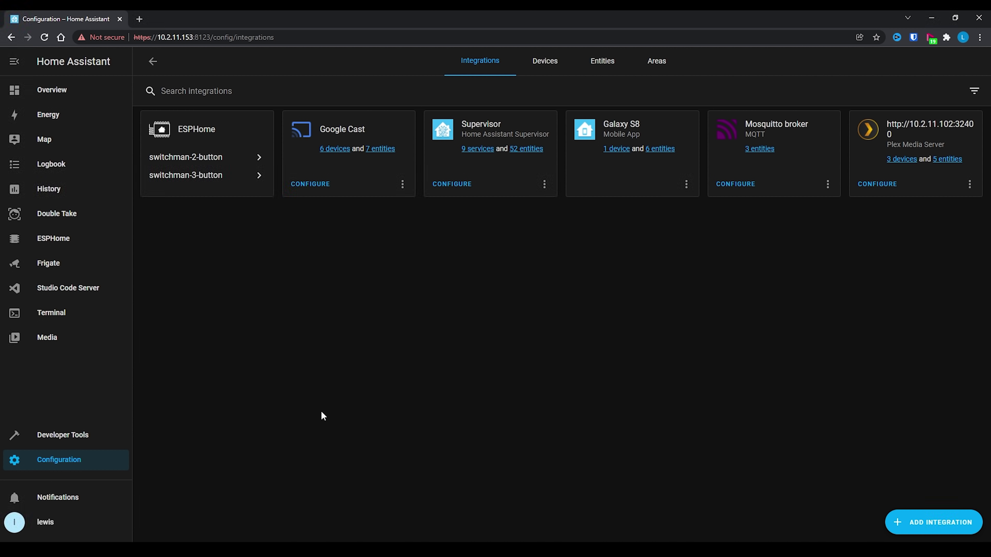
{"action": "left_click", "coordinate": [614, 150]}
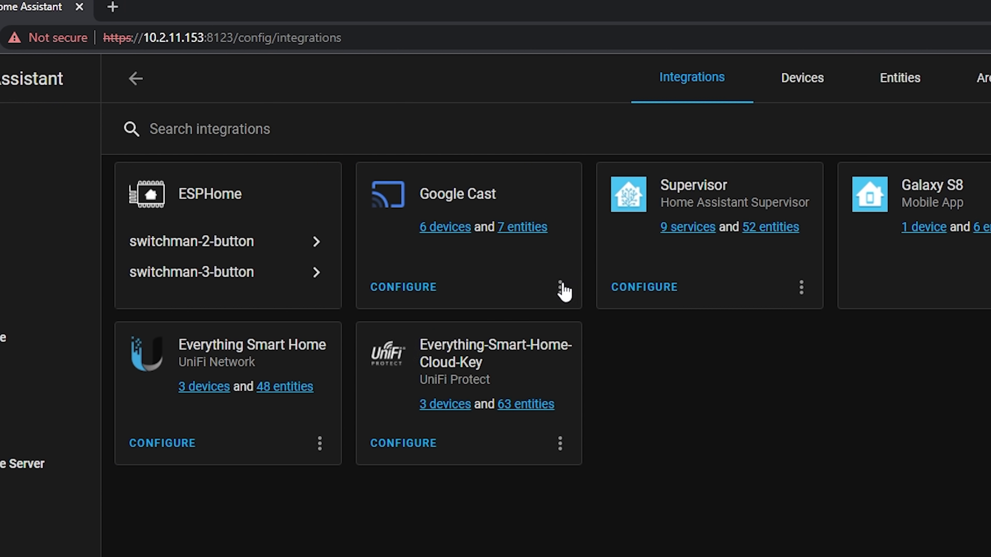
{"action": "left_click", "coordinate": [400, 183]}
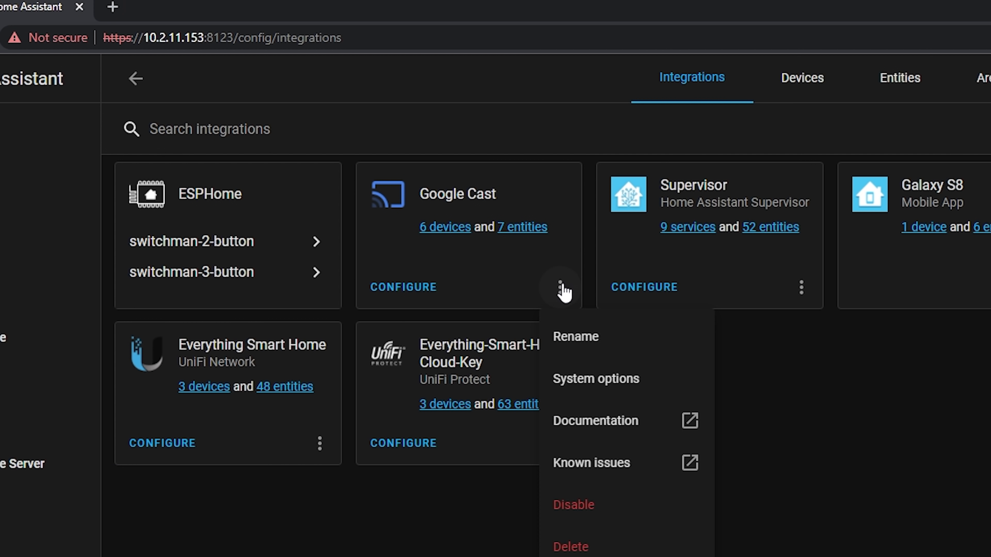
Step: Open the Google Cast integration's Known issues page from its card menu
{"action": "left_click", "coordinate": [632, 466]}
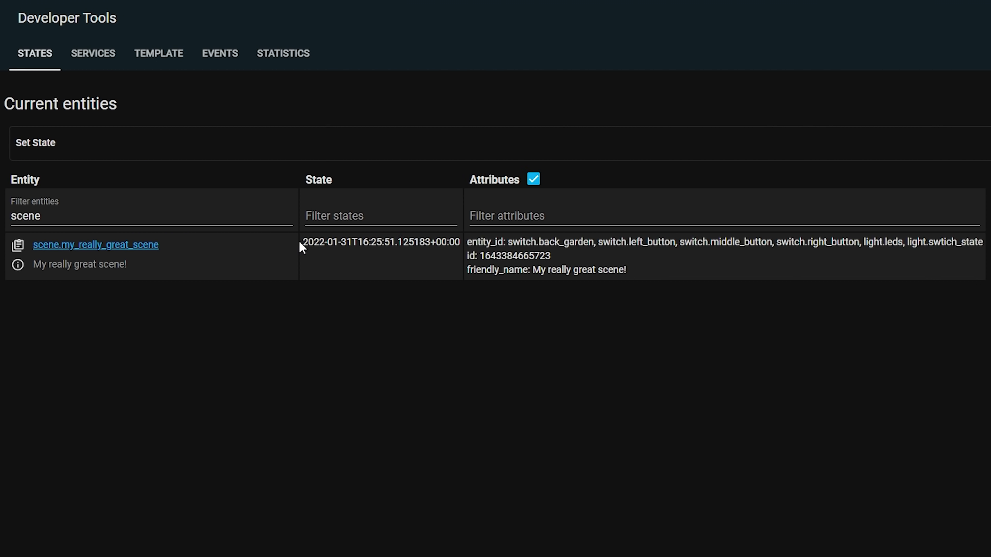
{"action": "left_click", "coordinate": [467, 305]}
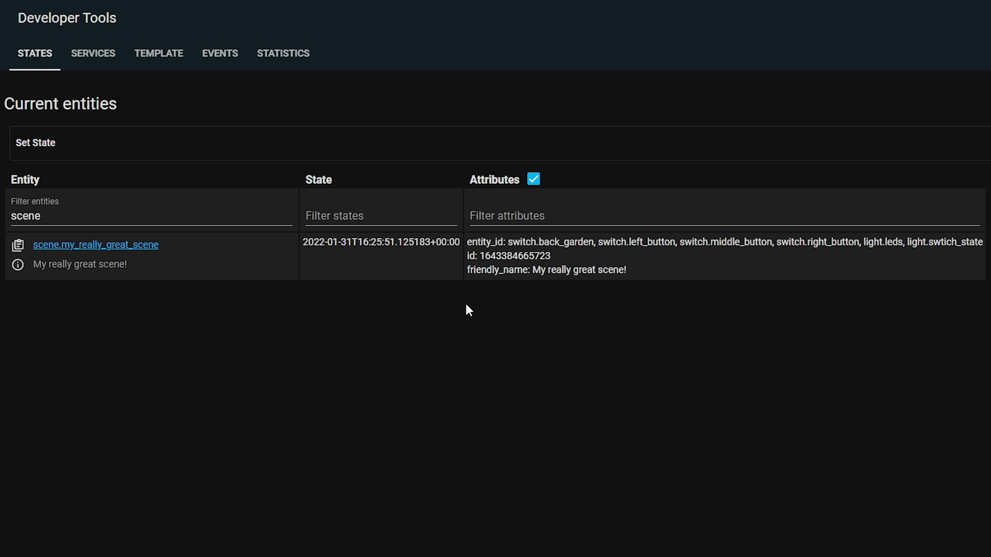